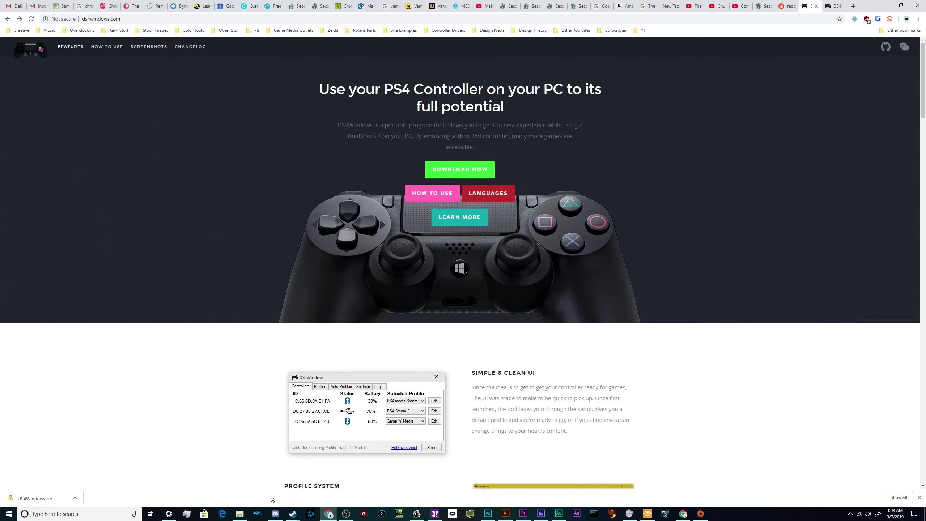
Step: Bring up the DS4 Tutorial folder window and select the DS4Windows zip
{"action": "left_click", "coordinate": [240, 516]}
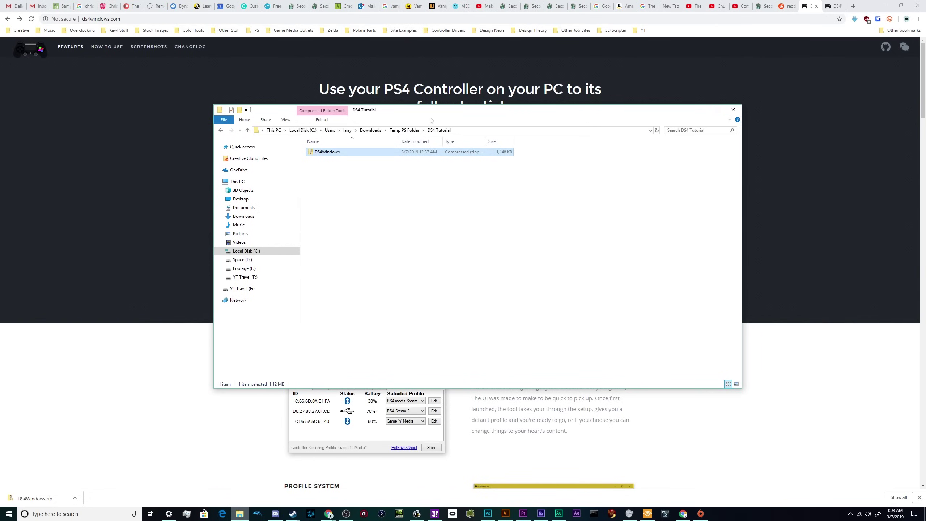
{"action": "left_click_drag", "start_coordinate": [431, 117], "coordinate": [437, 139]}
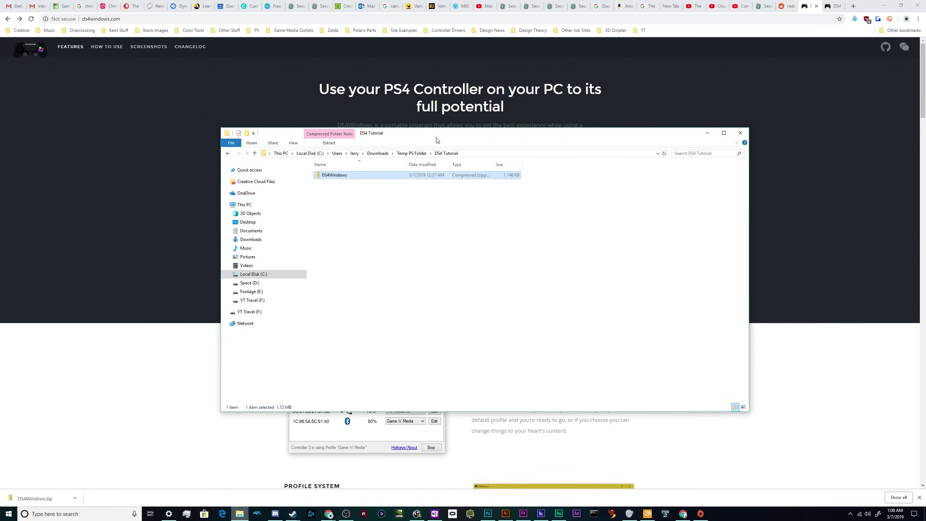
{"action": "left_click", "coordinate": [343, 204]}
{"action": "left_click", "coordinate": [332, 178]}
{"action": "left_click", "coordinate": [346, 178], "text": "ctrl"}
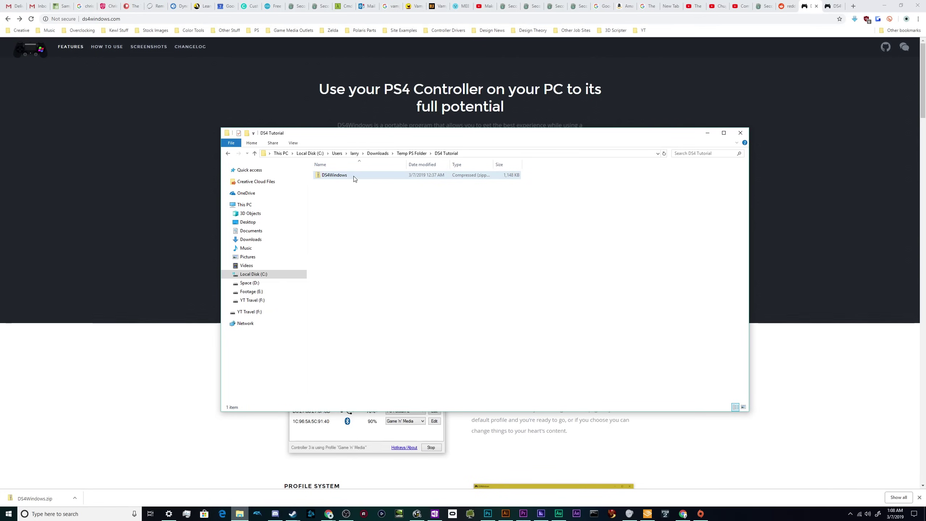
{"action": "left_click", "coordinate": [354, 178]}
Step: Open the zip's context menu to reach the 7-Zip extract options
{"action": "right_click", "coordinate": [361, 175]}
{"action": "left_click", "coordinate": [381, 208]}
{"action": "left_click", "coordinate": [347, 176], "text": "ctrl"}
{"action": "left_click", "coordinate": [348, 177]}
{"action": "right_click", "coordinate": [348, 179]}
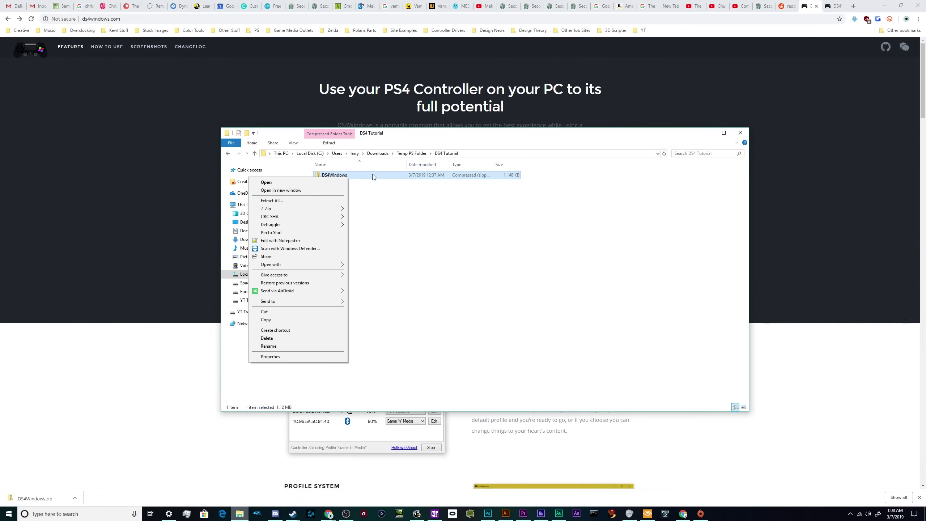
{"action": "mouse_move", "coordinate": [310, 208]}
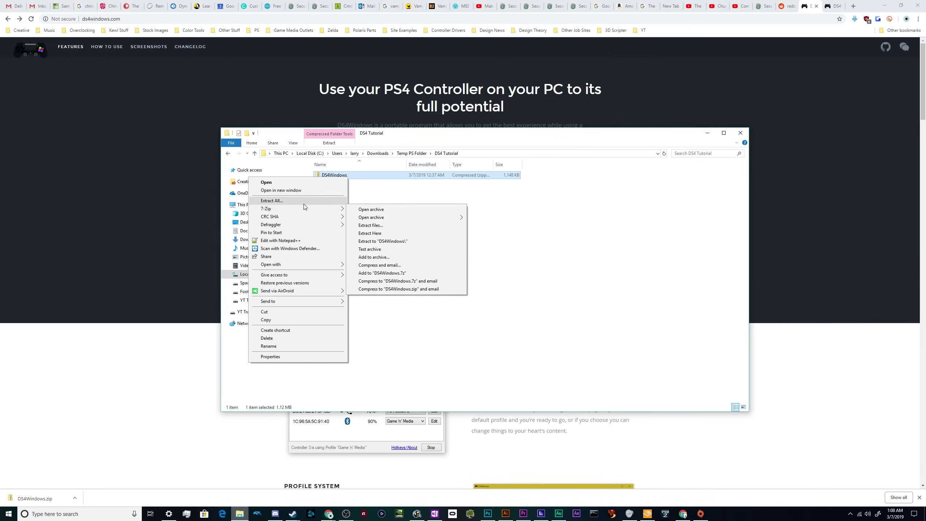
Step: Extract to "DS4Windows\" and open the new folder showing DS4Updater and DS4Windows
{"action": "left_click", "coordinate": [386, 244]}
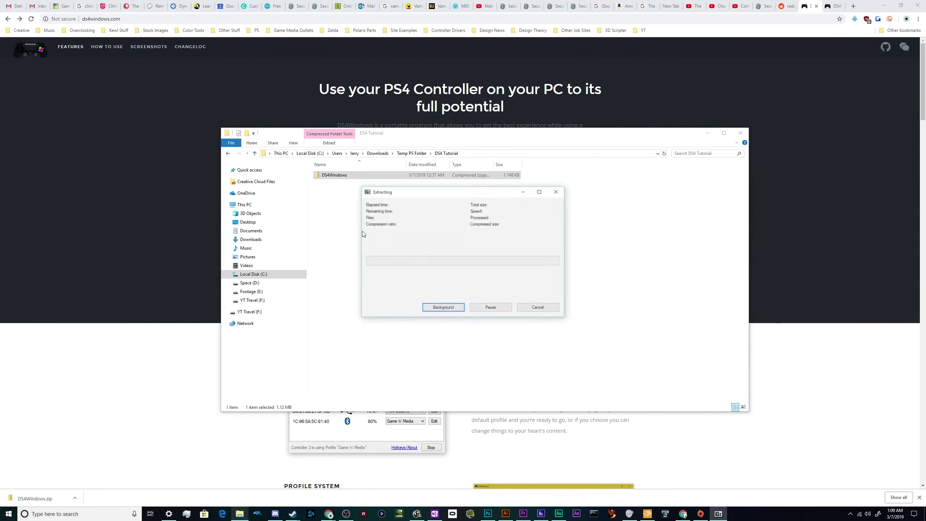
{"action": "left_click", "coordinate": [333, 178]}
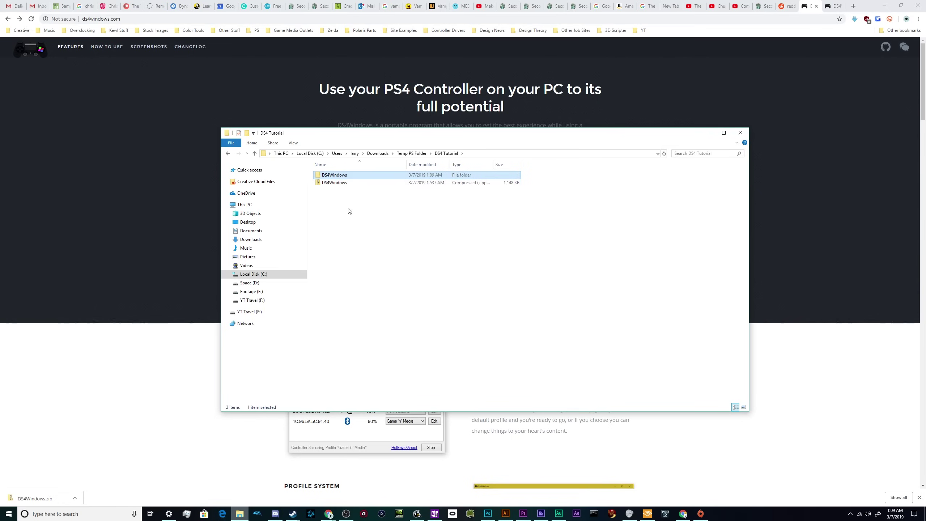
{"action": "double_click", "coordinate": [337, 177]}
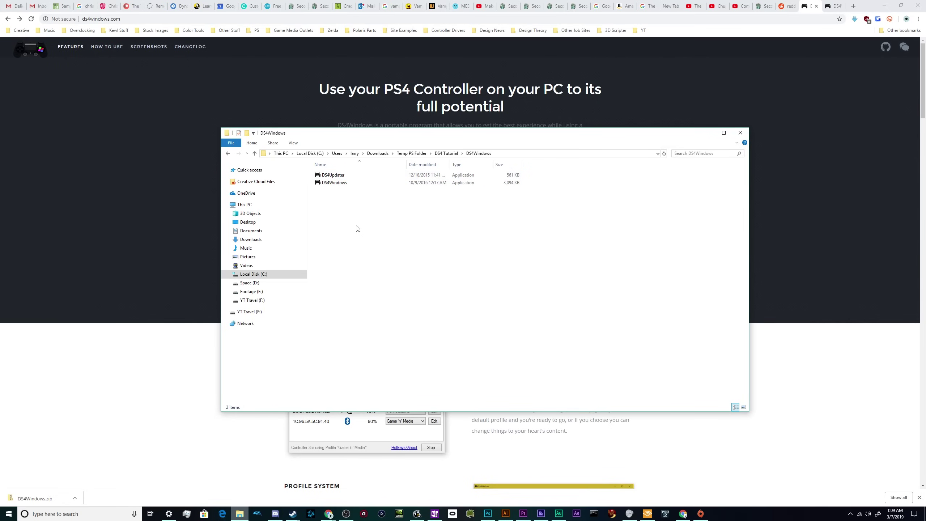
Step: Launch DS4Windows.exe, choose Program Folder for settings, and move the window over Explorer
{"action": "double_click", "coordinate": [324, 182]}
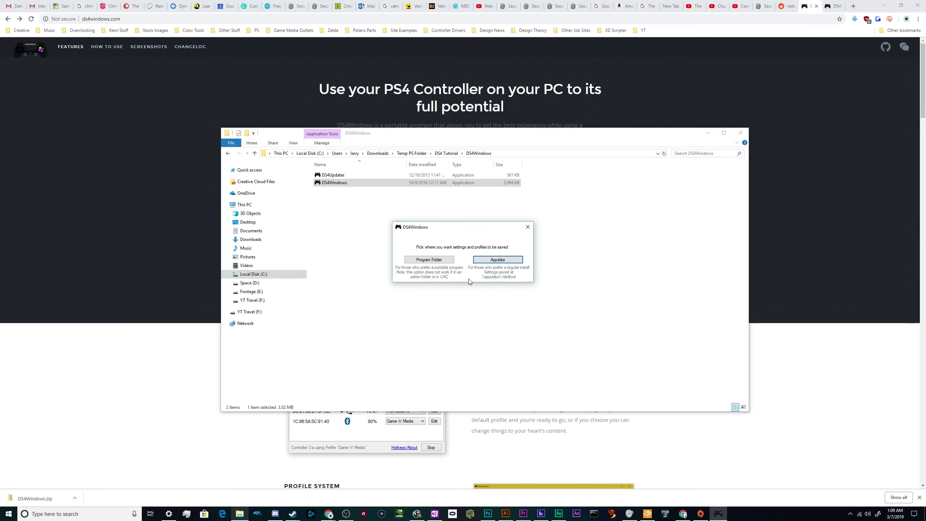
{"action": "left_click", "coordinate": [420, 259]}
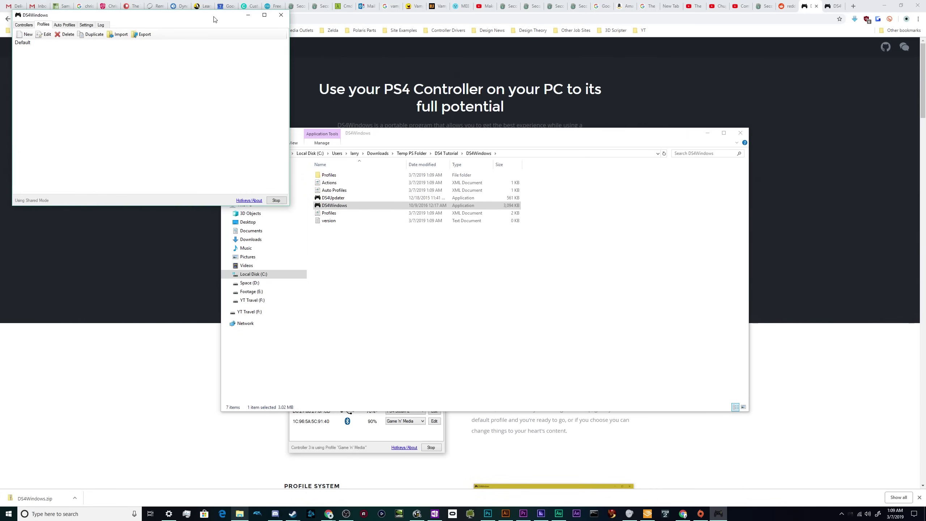
{"action": "left_click_drag", "start_coordinate": [215, 19], "coordinate": [653, 180]}
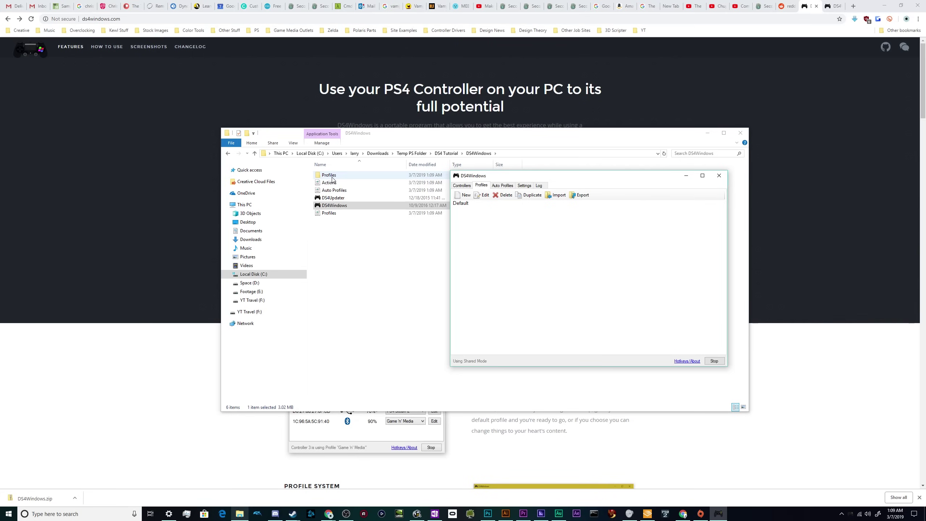
Step: From Settings, run Step 1: Install the DS4 Driver, then finish the welcome guide
{"action": "left_click", "coordinate": [524, 186]}
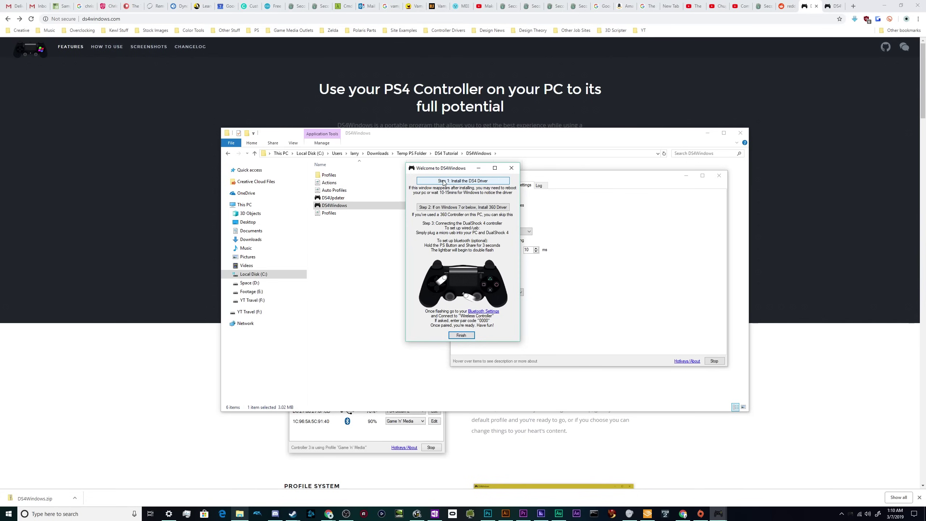
{"action": "left_click", "coordinate": [465, 182]}
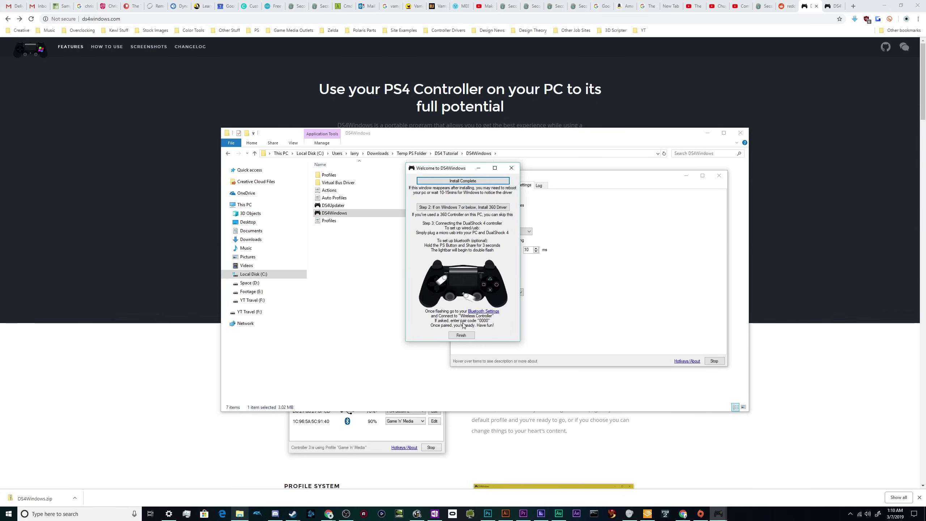
{"action": "left_click", "coordinate": [457, 335]}
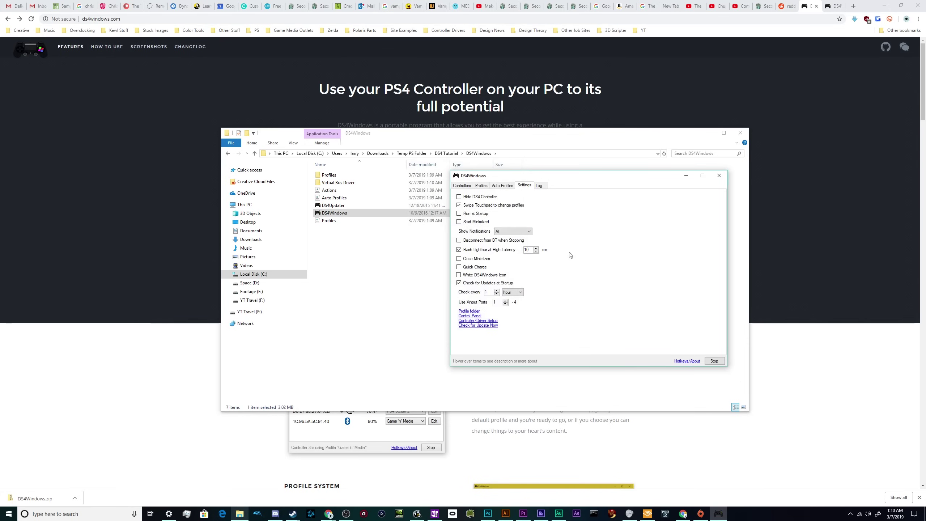
Step: Check the Controllers list shows the USB controller on Default, then minimize DS4Windows
{"action": "left_click", "coordinate": [470, 186]}
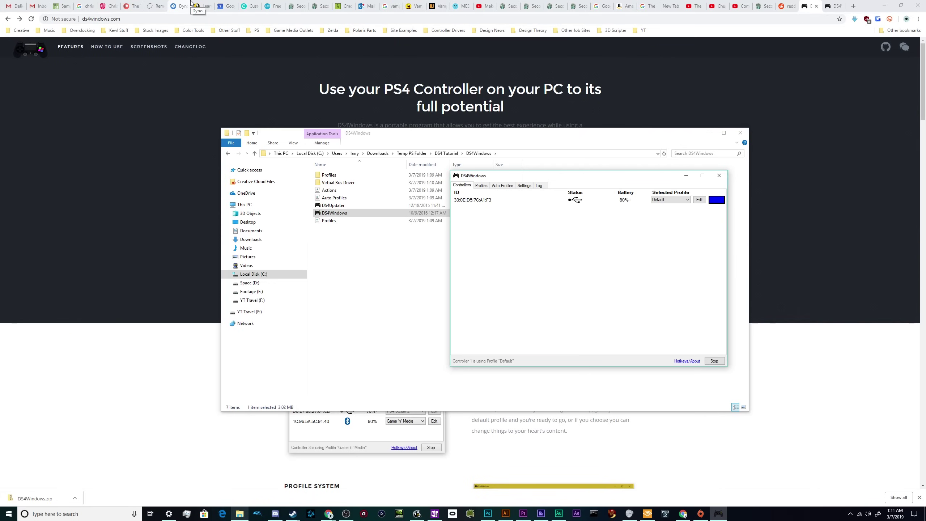
{"action": "left_click", "coordinate": [684, 178]}
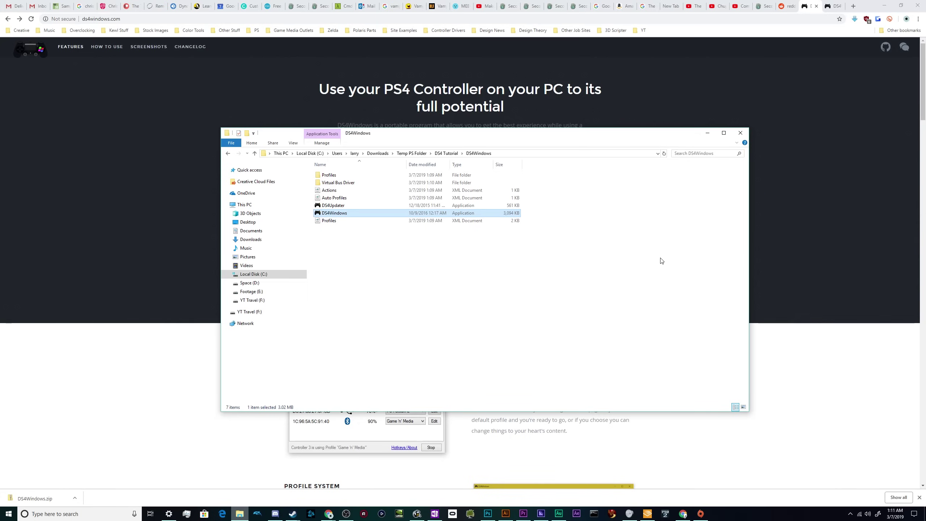
Step: Relaunch DS4Windows.exe and shake its title bar to minimize all other windows
{"action": "left_click", "coordinate": [392, 366]}
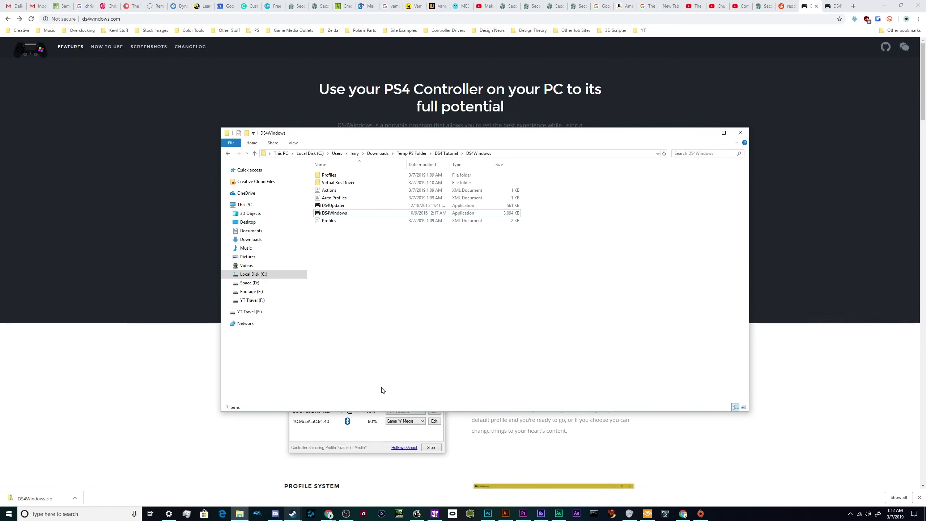
{"action": "double_click", "coordinate": [337, 216]}
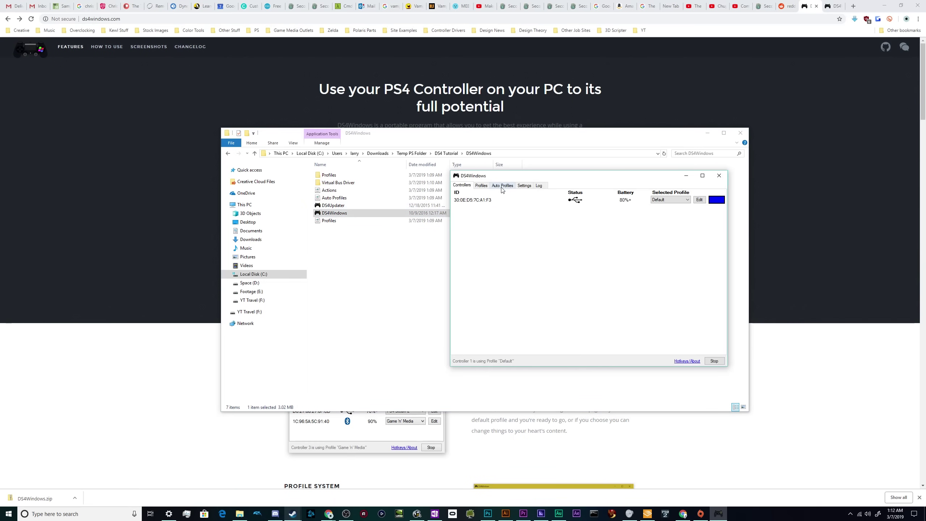
{"action": "mouse_move", "coordinate": [505, 180]}
{"action": "left_mouse_down"}
{"action": "mouse_move", "coordinate": [554, 197]}
{"action": "mouse_move", "coordinate": [440, 179]}
{"action": "left_mouse_up"}
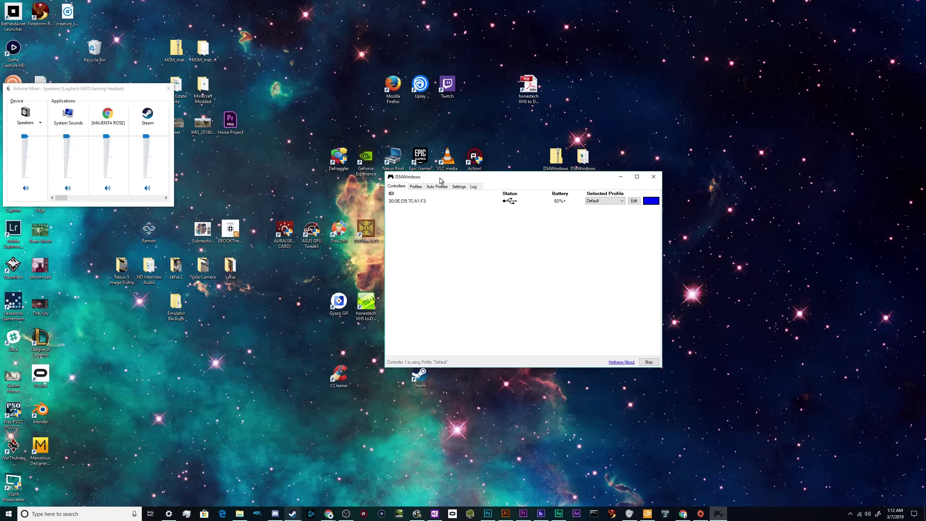
Step: Restore the ds4windows.com page and DS4Windows, then edit the Default profile from Profiles
{"action": "left_click", "coordinate": [329, 513]}
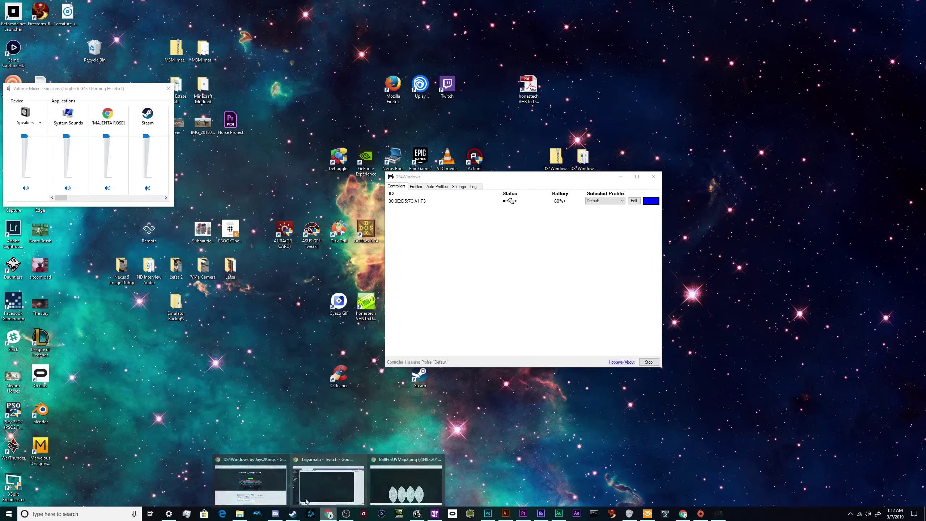
{"action": "left_click", "coordinate": [255, 481]}
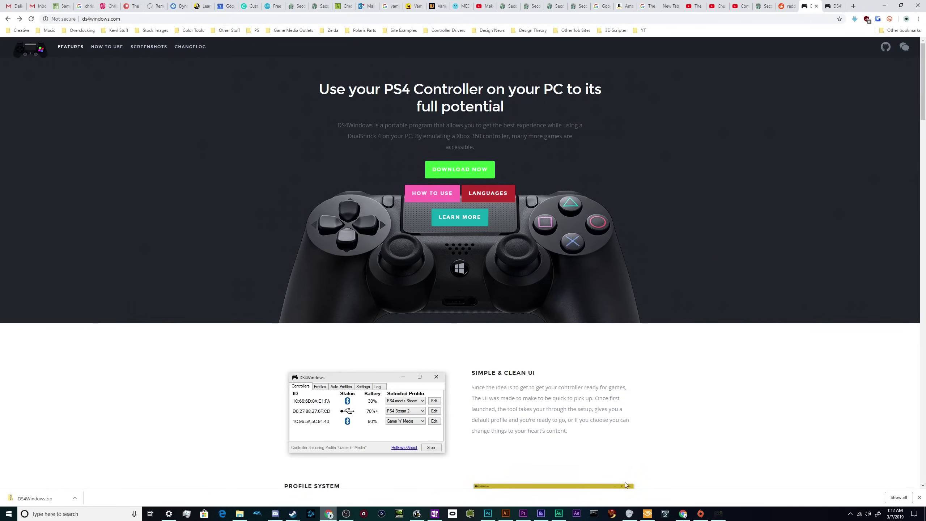
{"action": "left_click", "coordinate": [719, 513]}
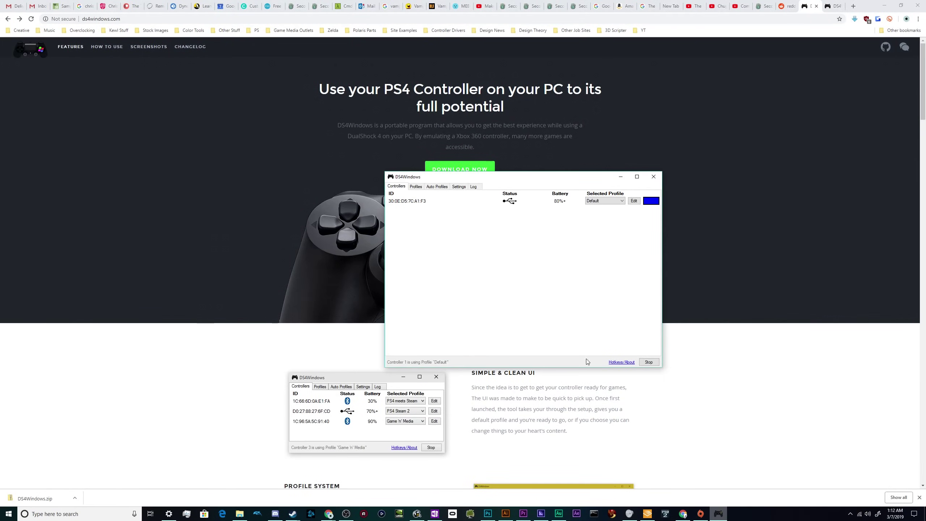
{"action": "left_click", "coordinate": [415, 187]}
{"action": "left_click", "coordinate": [403, 205]}
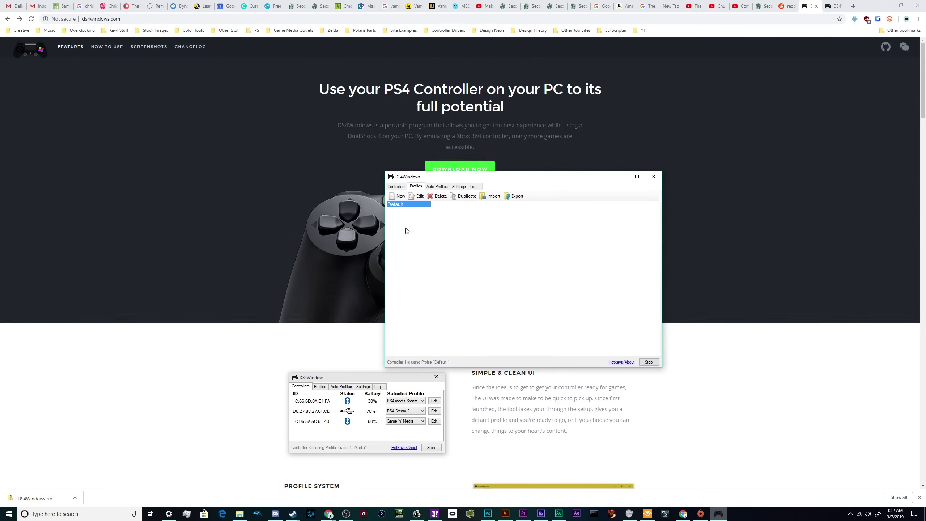
{"action": "left_click", "coordinate": [410, 197]}
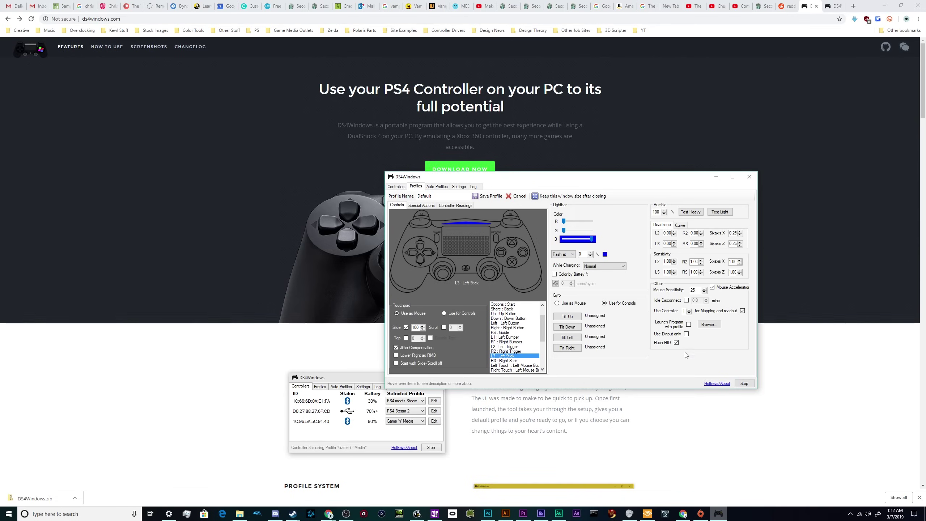
Step: Switch to the Controllers tab, leaving the editor, with the USB controller still on Default
{"action": "left_click", "coordinate": [397, 187]}
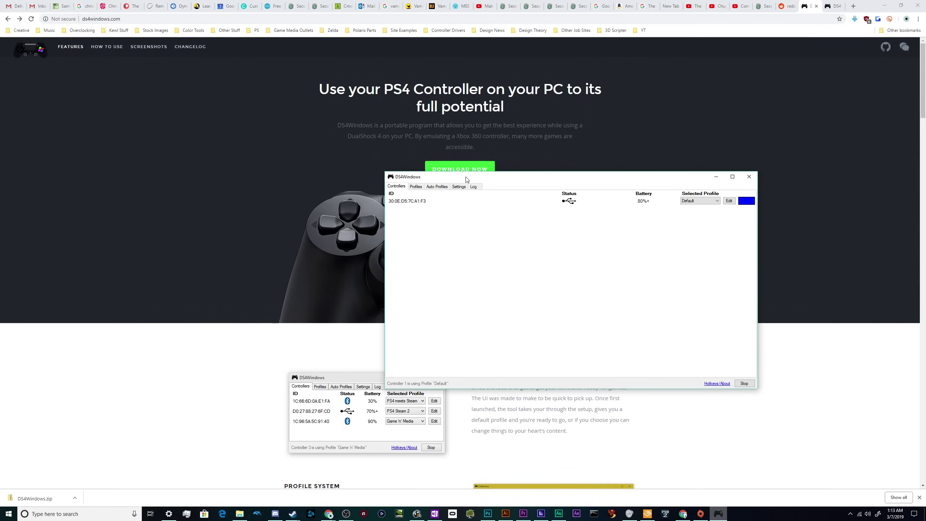
Step: Drag the DS4Windows title bar up and to the left
{"action": "left_click_drag", "start_coordinate": [479, 178], "coordinate": [361, 156]}
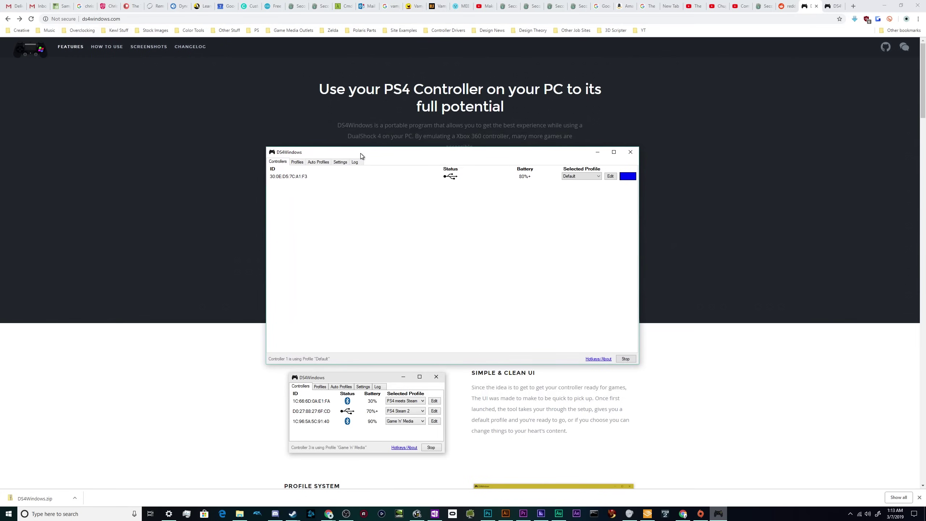